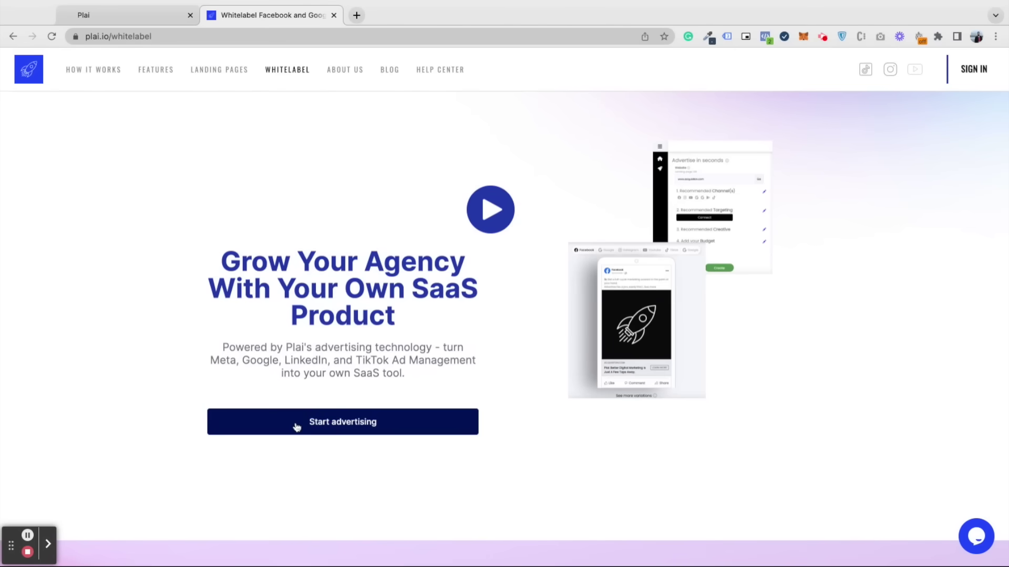
From plai.io/whitelabel, use Start advertising and then Sign up to reach the sign-up form.
left_click(337, 429)
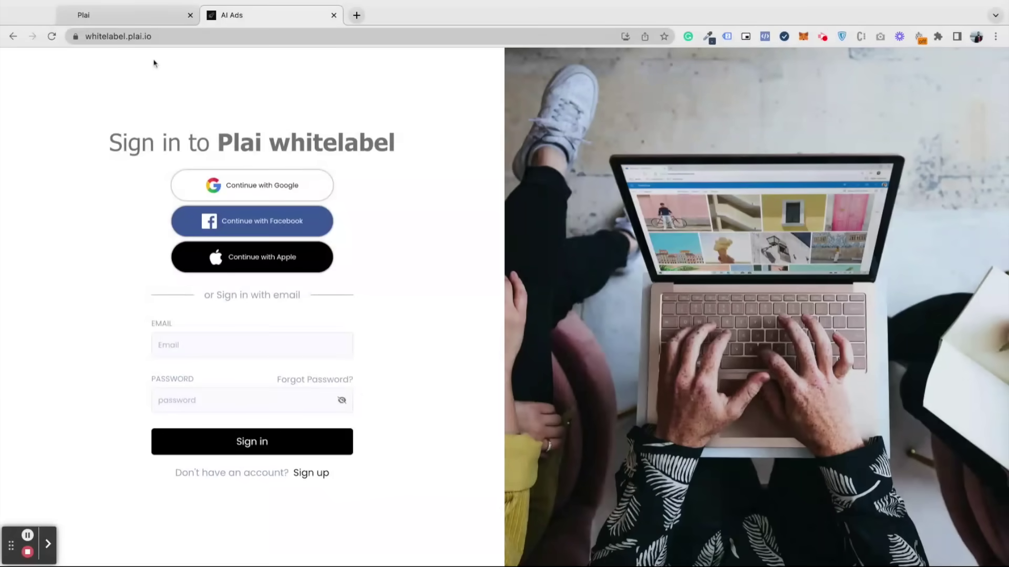
left_click(323, 474)
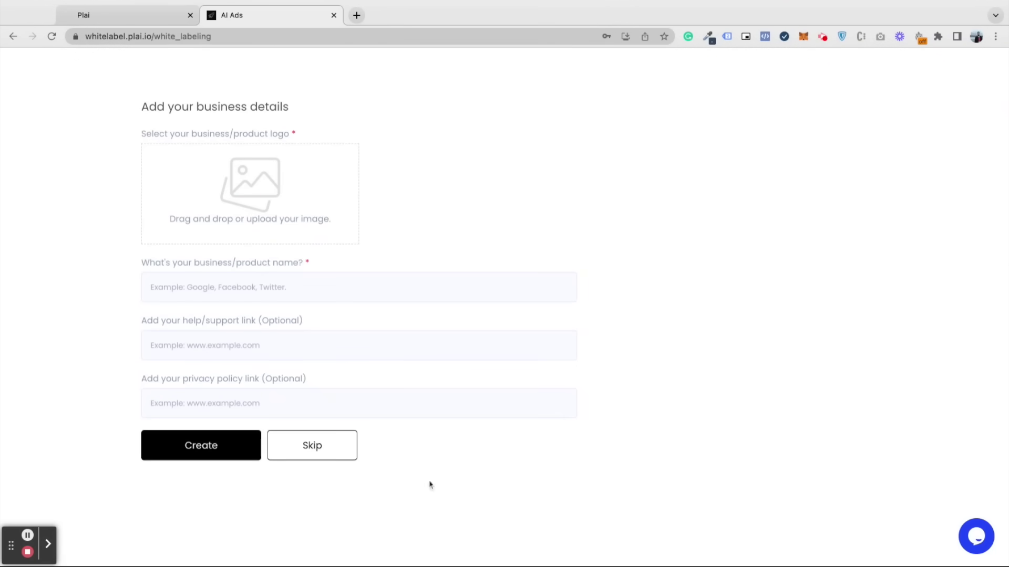
Enter AI Ads as the business name, add the support and privacy policy links, and create the brand.
left_click(205, 272)
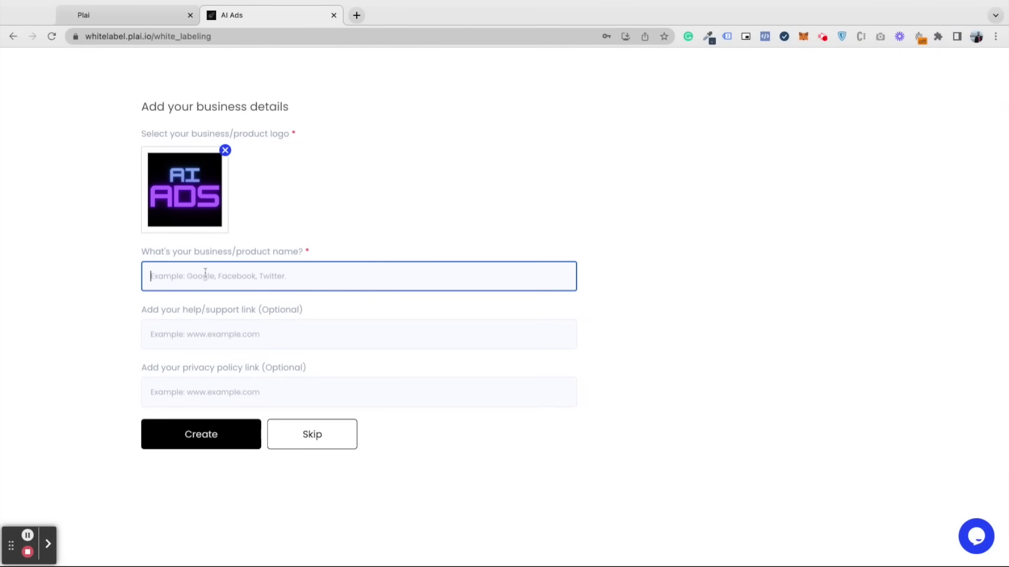
type("AI Ads")
left_click(248, 339)
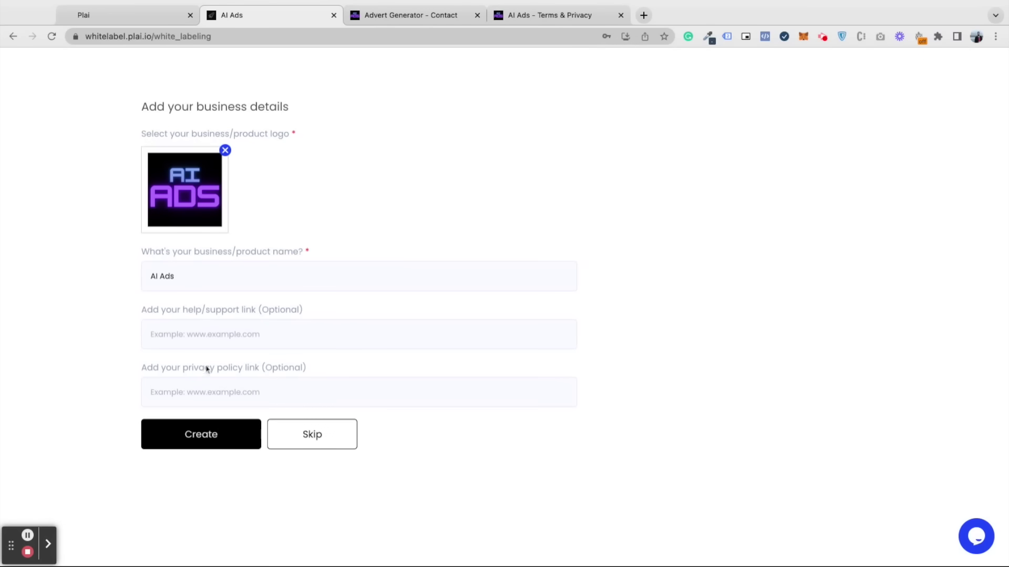
left_click(199, 392)
type("https://www.advertgenerator.com/terms")
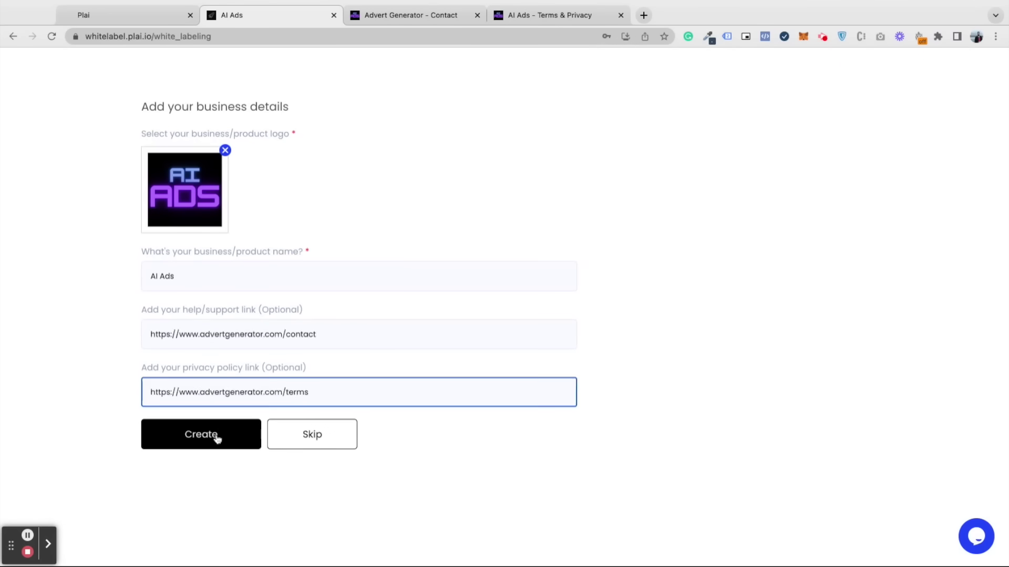
left_click(216, 437)
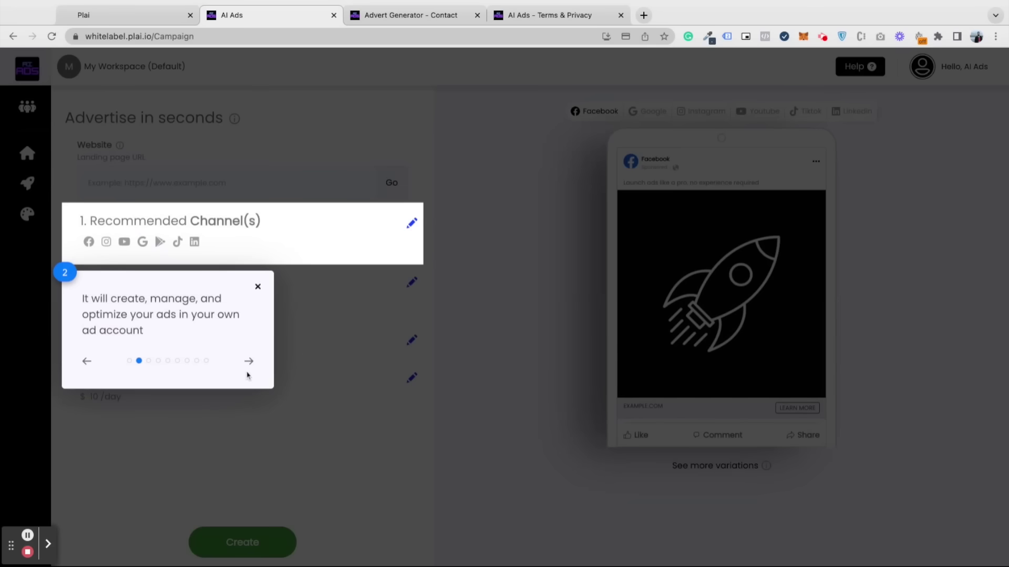
Step through and close the onboarding tour, then view the ad channel choices on the dashboard.
left_click(249, 362)
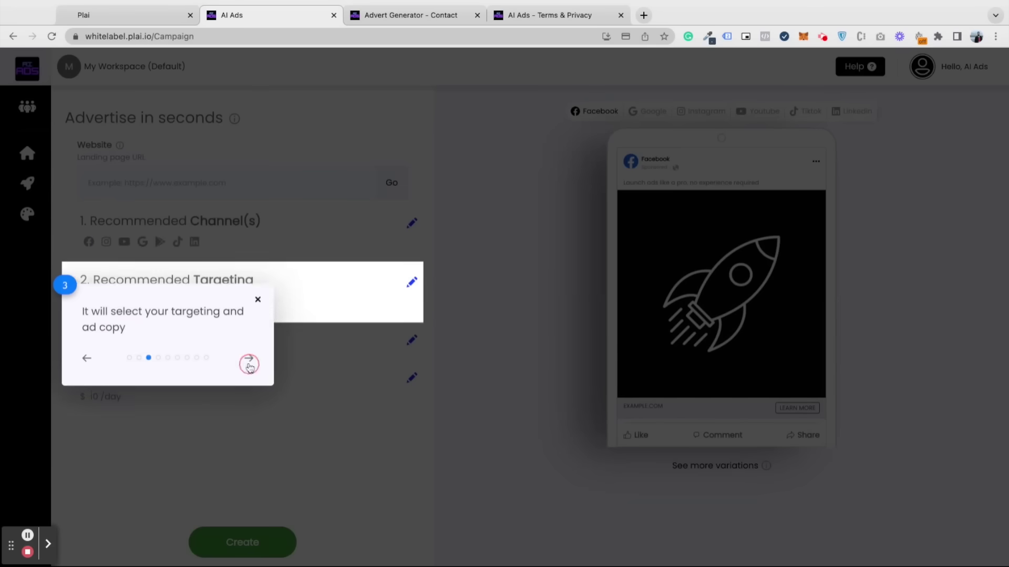
left_click(250, 403)
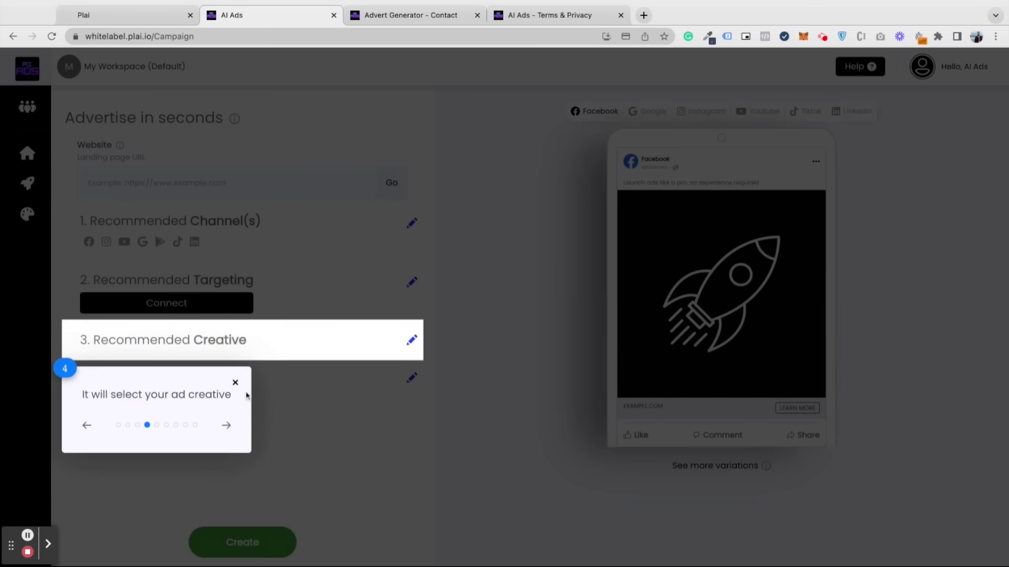
left_click(235, 383)
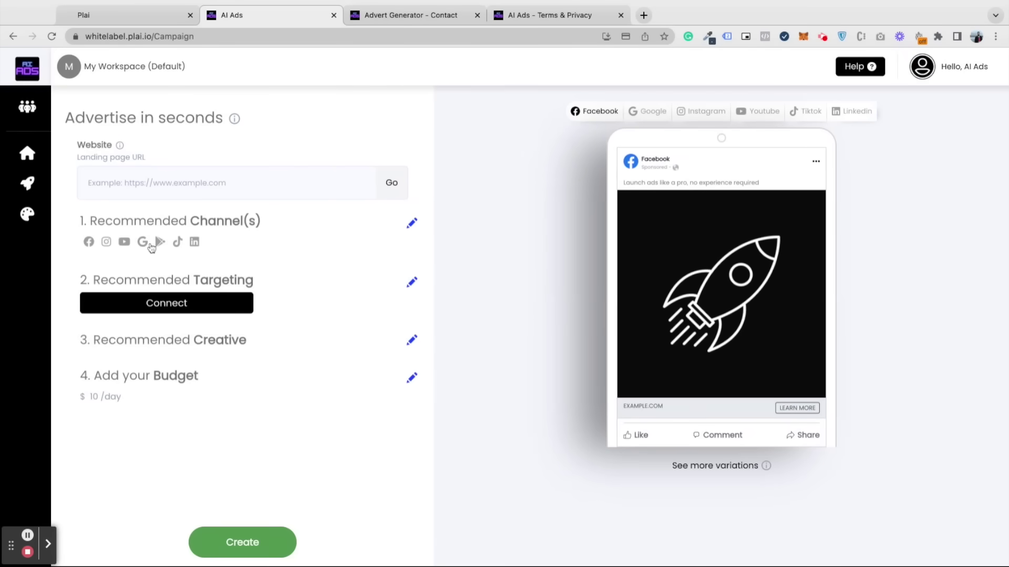
left_click(151, 247)
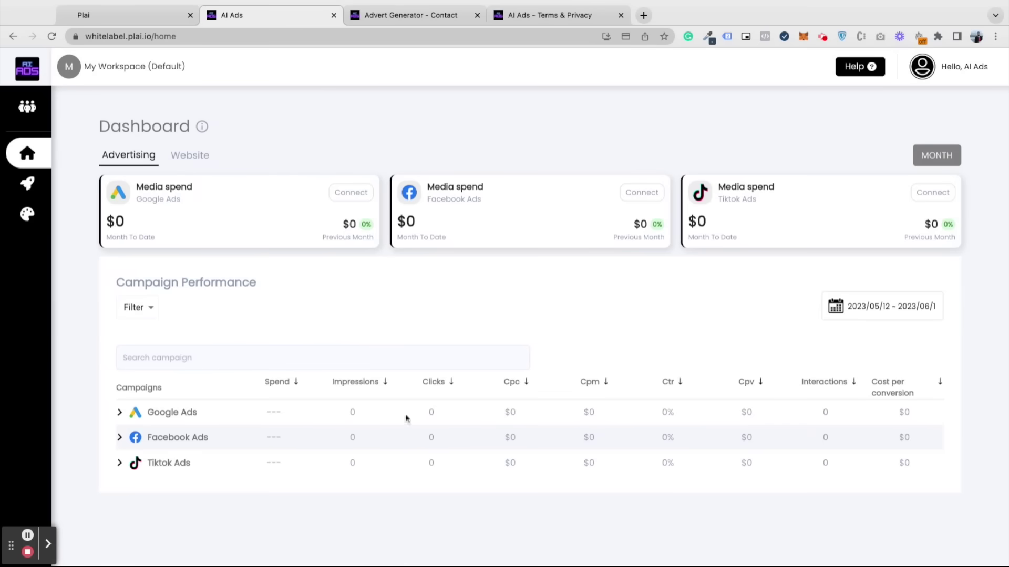
Visit the new-ad page and the creative hub, then the Clients workspaces page.
left_click(27, 185)
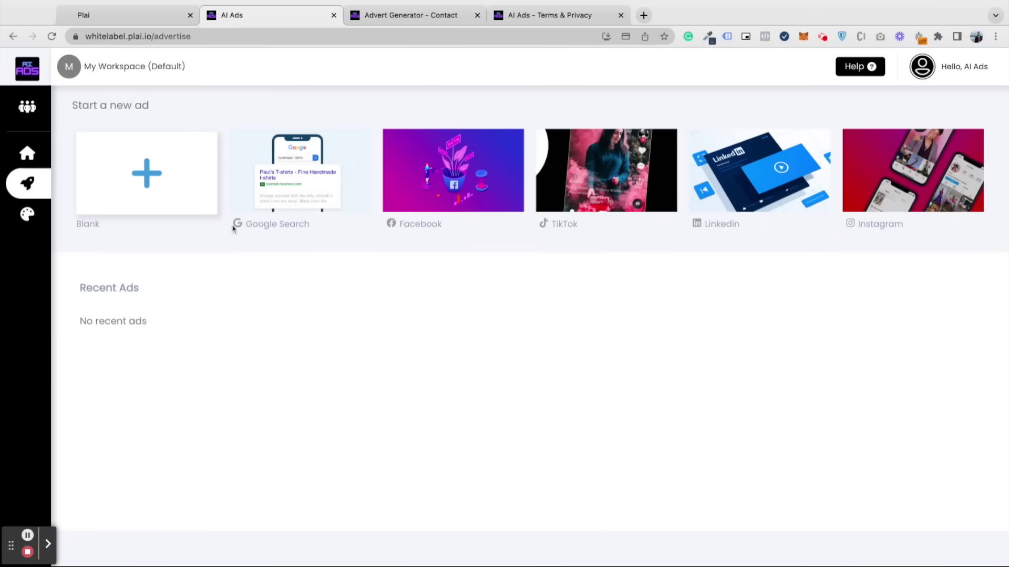
left_click(31, 222)
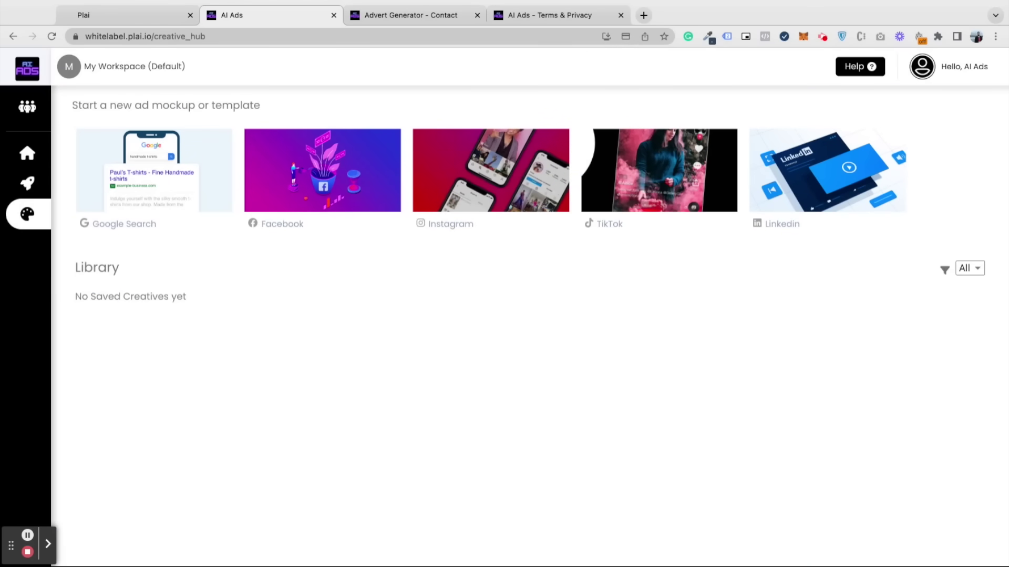
left_click(28, 106)
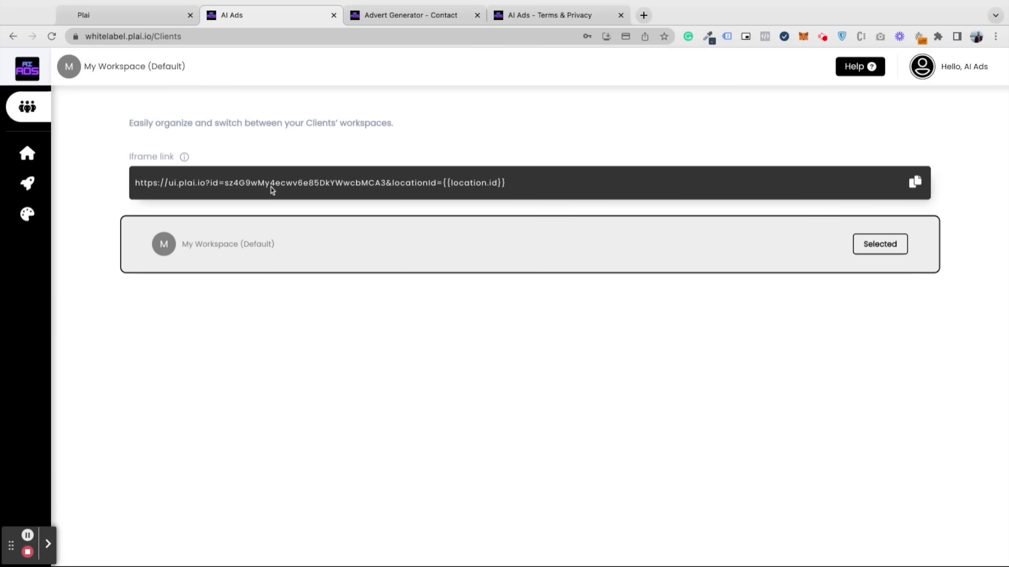
Copy the workspace iframe link and switch to GoHighLevel's Custom Menu Links settings.
left_click(915, 184)
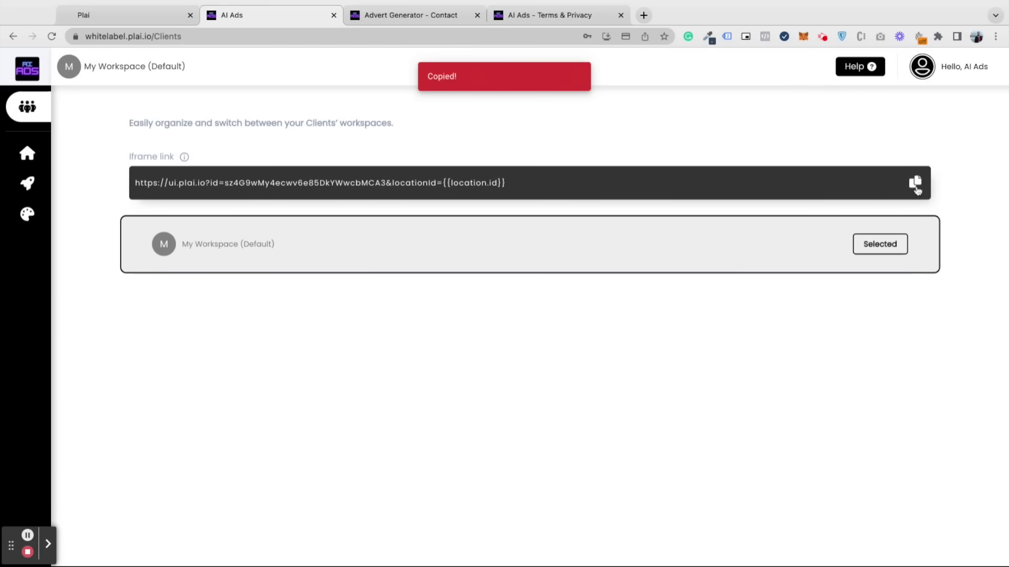
left_click(105, 17)
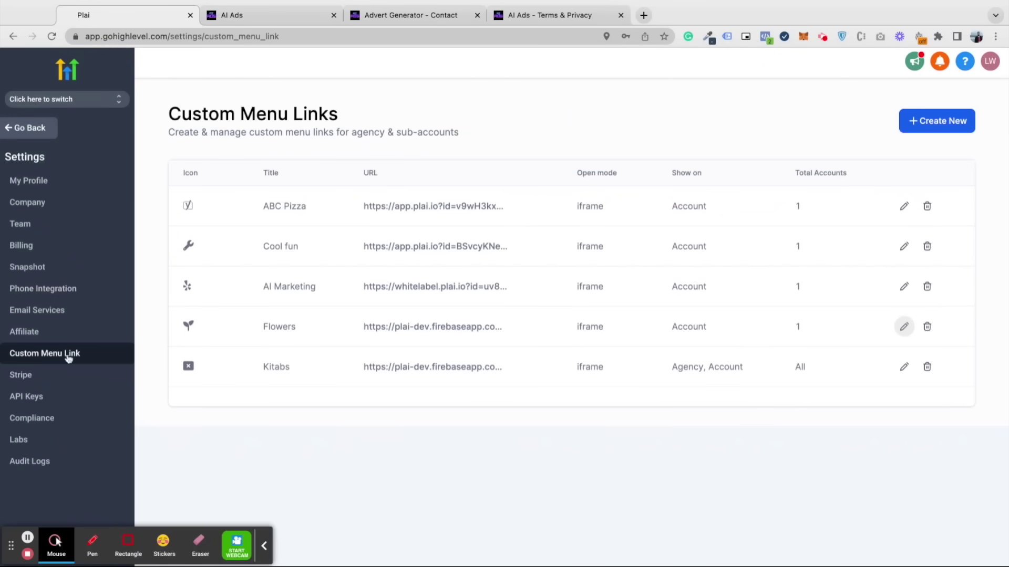
Create an AI Ads menu link with the Plai iframe URL and an icon, agency sidebar off, and save.
left_click(927, 124)
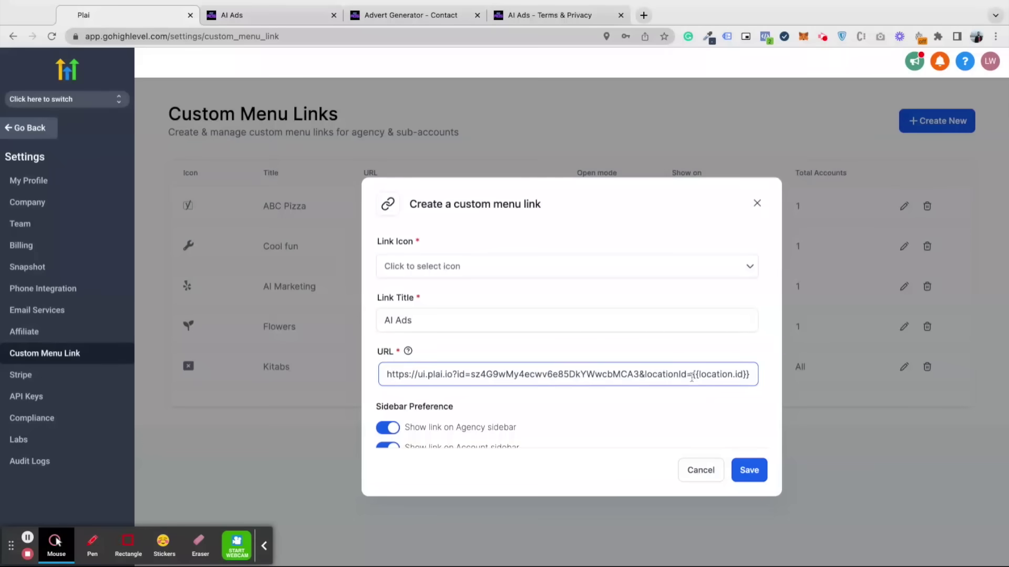
left_click(399, 267)
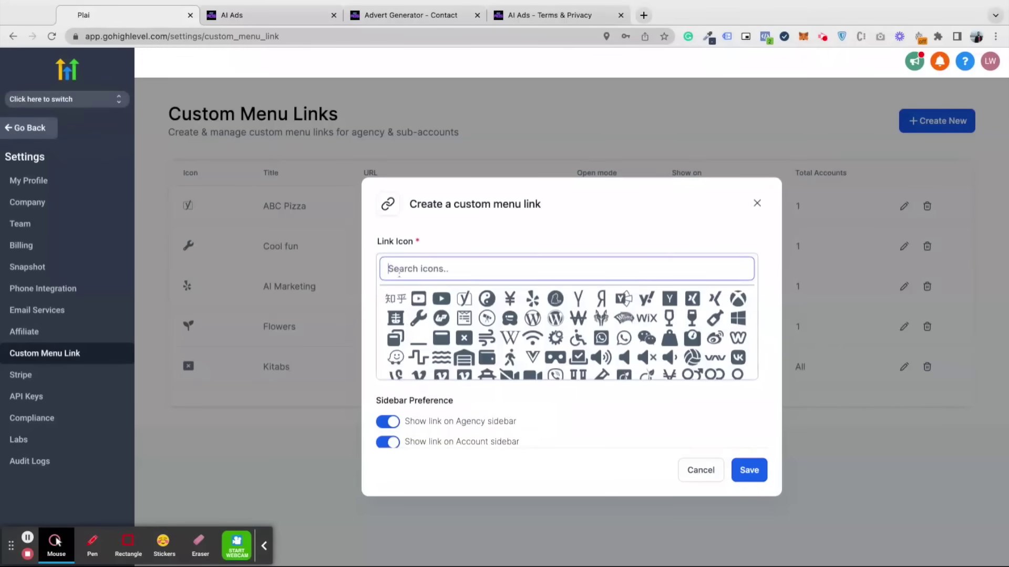
scroll(473, 315, "down", 3)
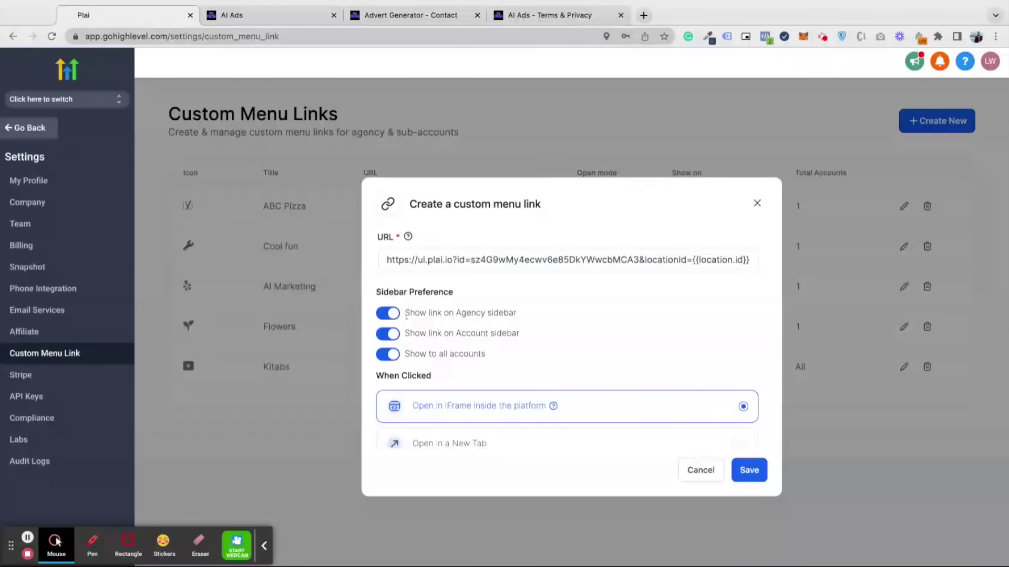
left_click(394, 318)
scroll(632, 340, "down", 1)
scroll(632, 341, "up", 3)
scroll(578, 326, "down", 3)
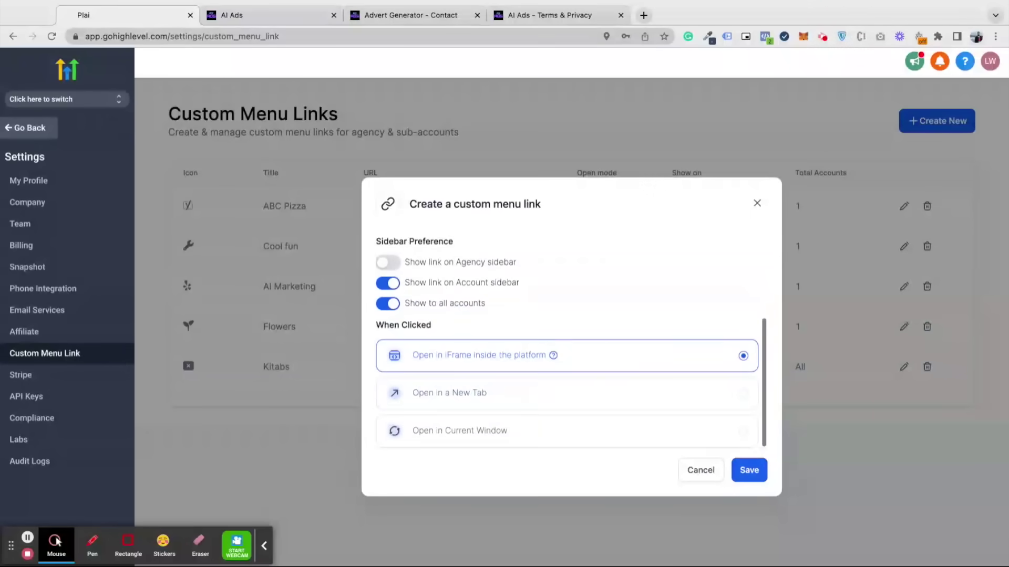
scroll(481, 305, "down", 1)
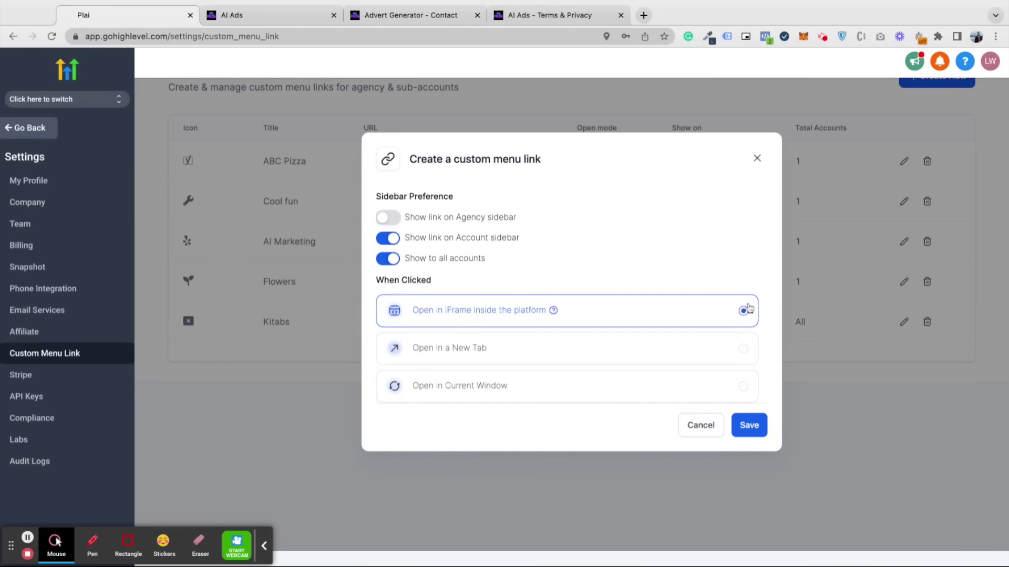
left_click(760, 431)
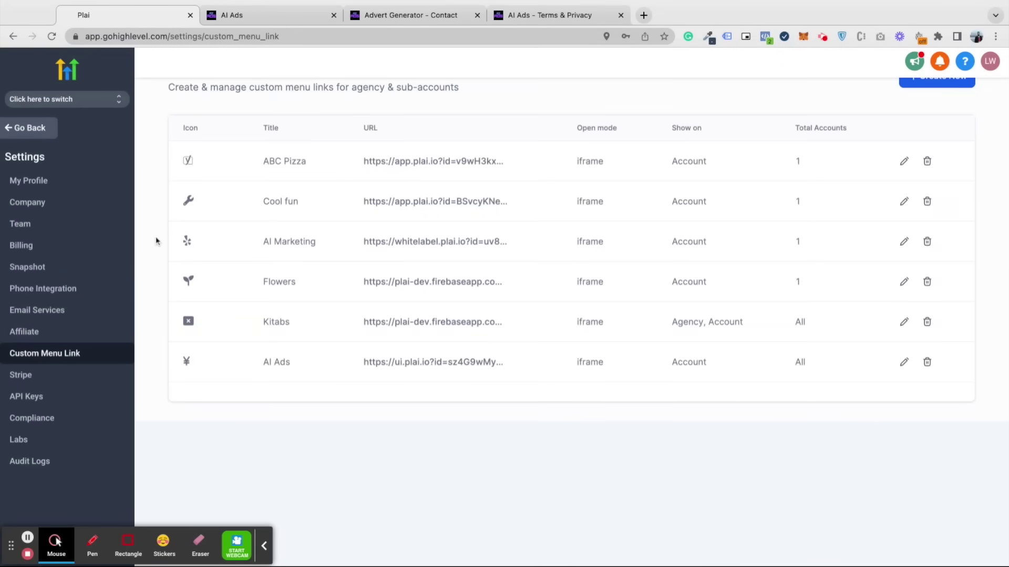
left_click(126, 104)
left_click(219, 162)
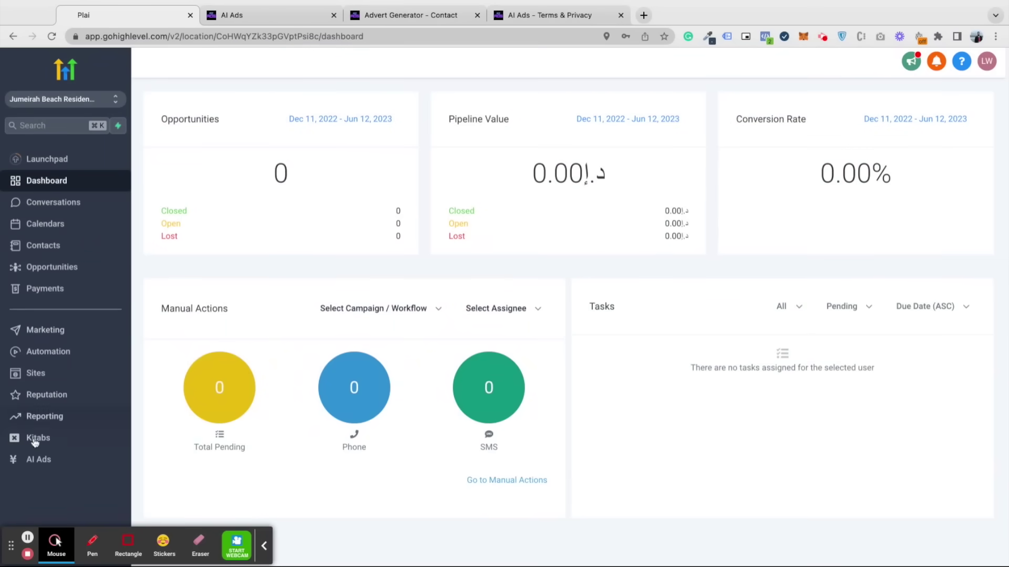
left_click(67, 465)
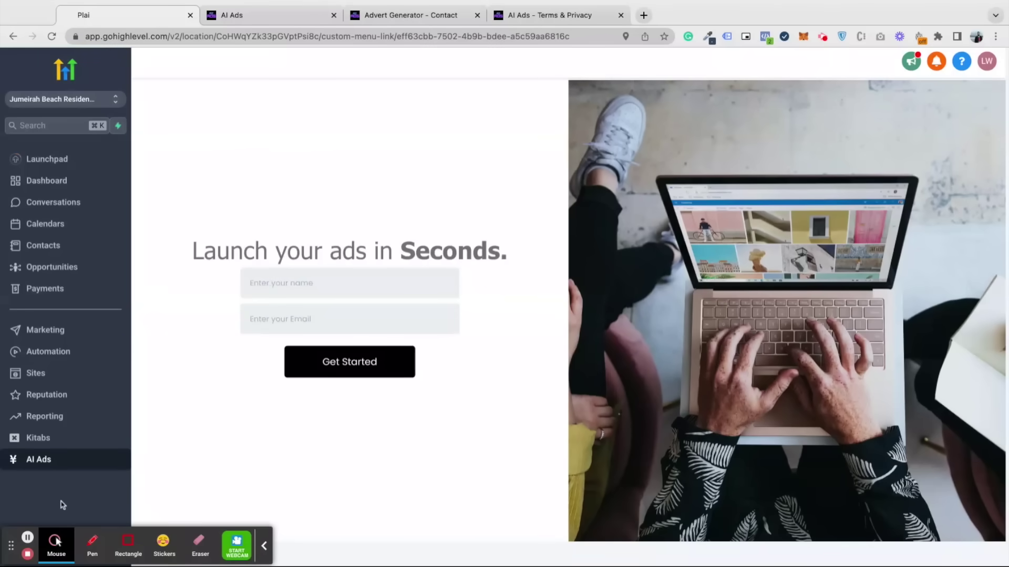
Switch to the JBR Real State client workspace from the AI Ads clients page.
left_click(240, 16)
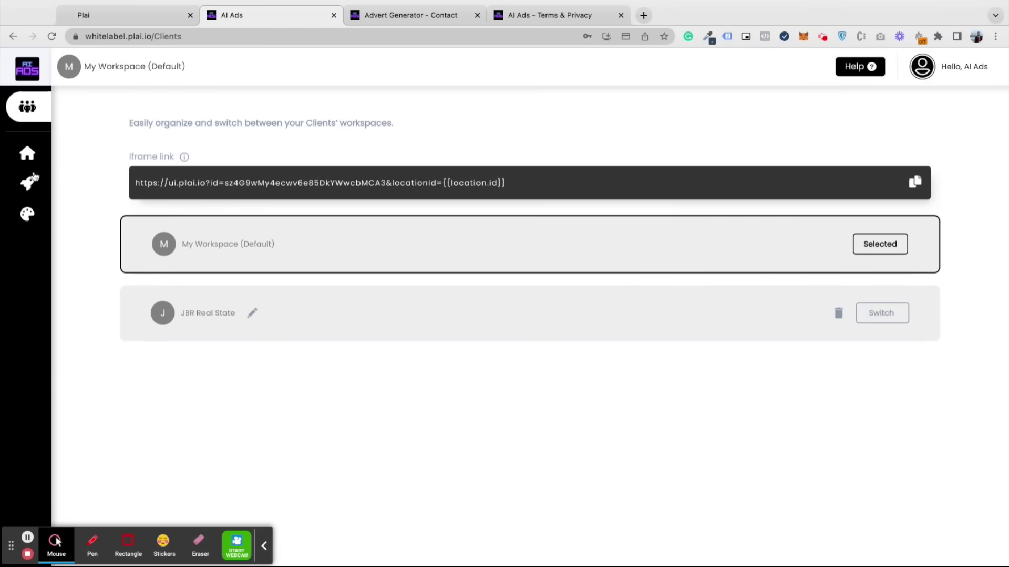
left_click(889, 316)
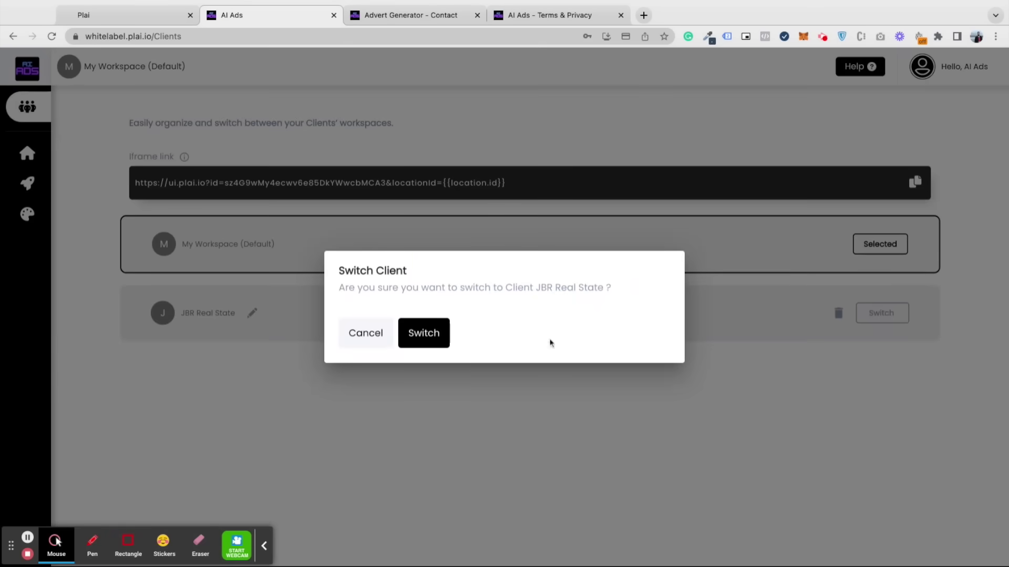
left_click(426, 339)
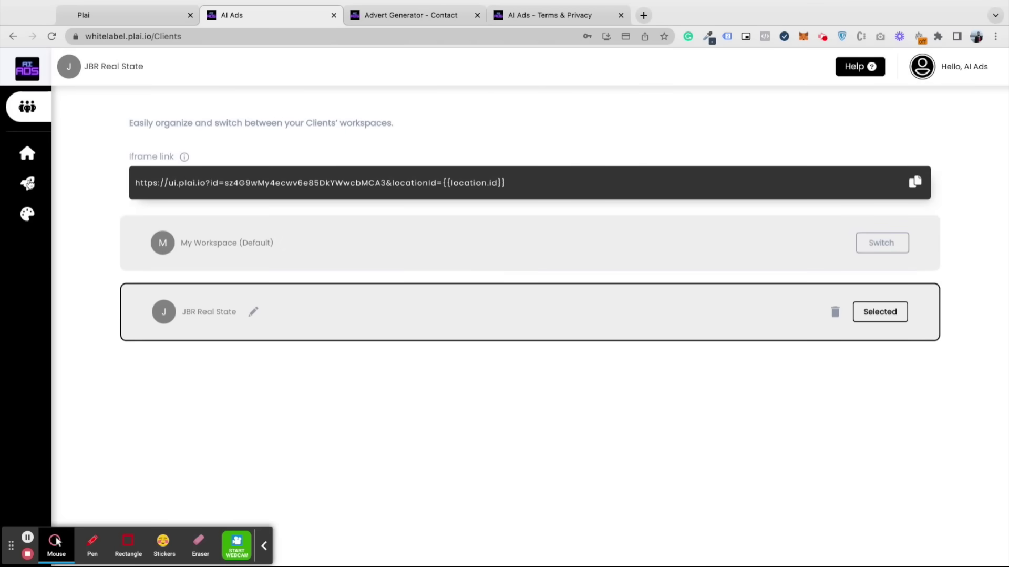
Visit the dashboard, new-ad and creative hub pages, then open the client's account profile.
left_click(27, 158)
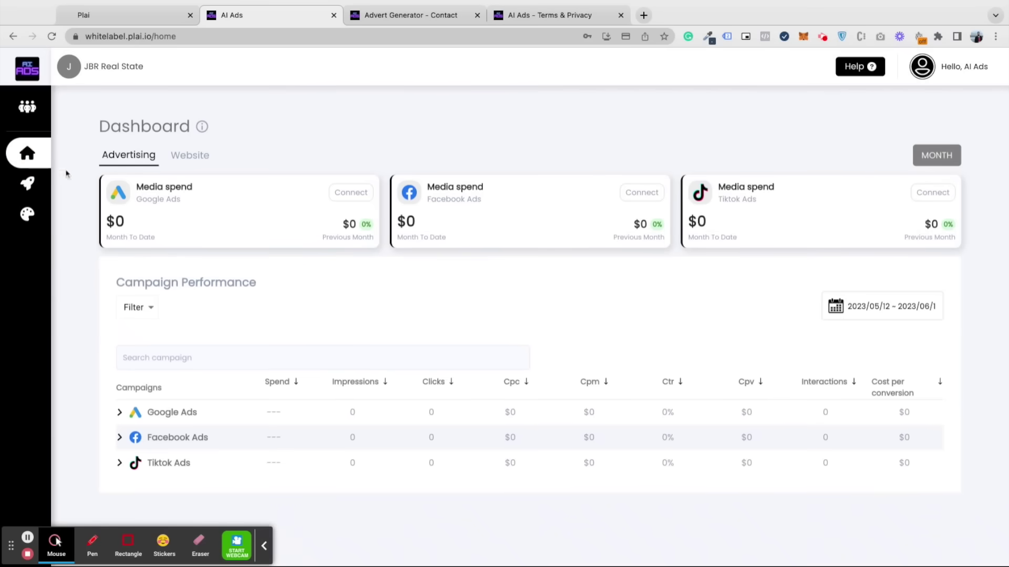
left_click(28, 183)
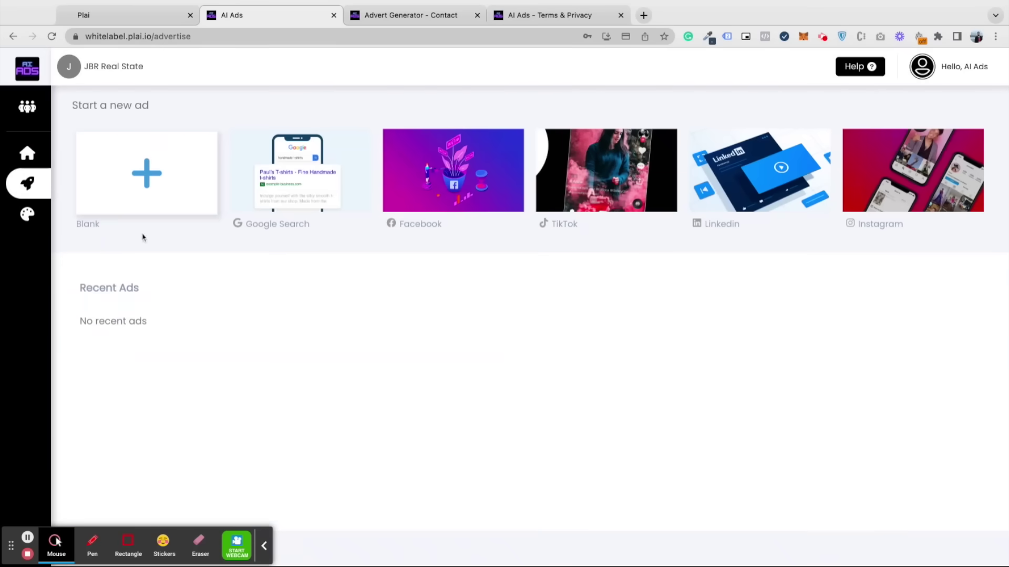
left_click(27, 218)
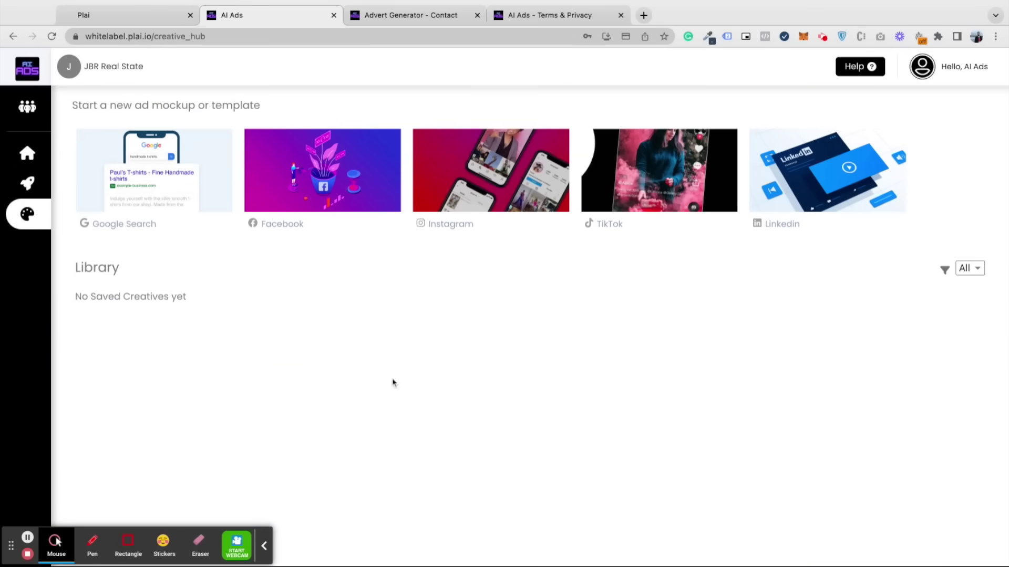
left_click(84, 70)
left_click_drag(84, 69, 153, 73)
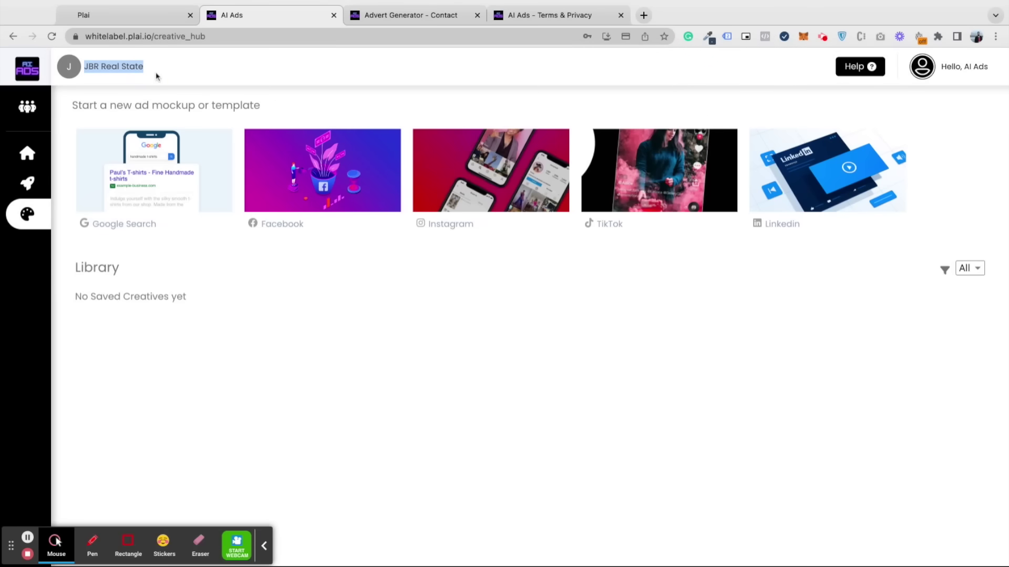
left_click(156, 75)
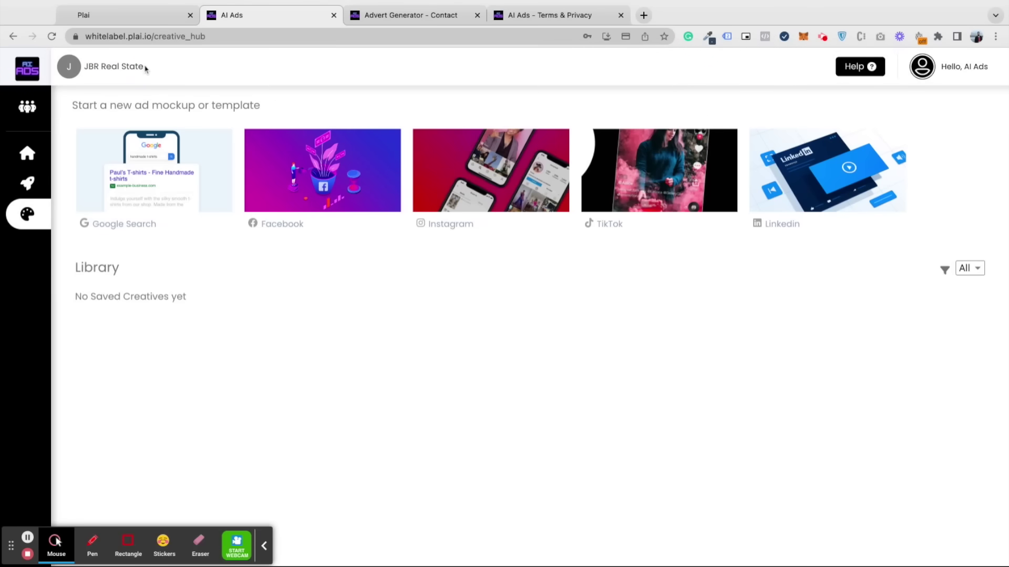
left_click(143, 65)
Scroll through the profile, return to the AI Ads pricing page, then open the Clients list.
scroll(517, 282, "down", 1)
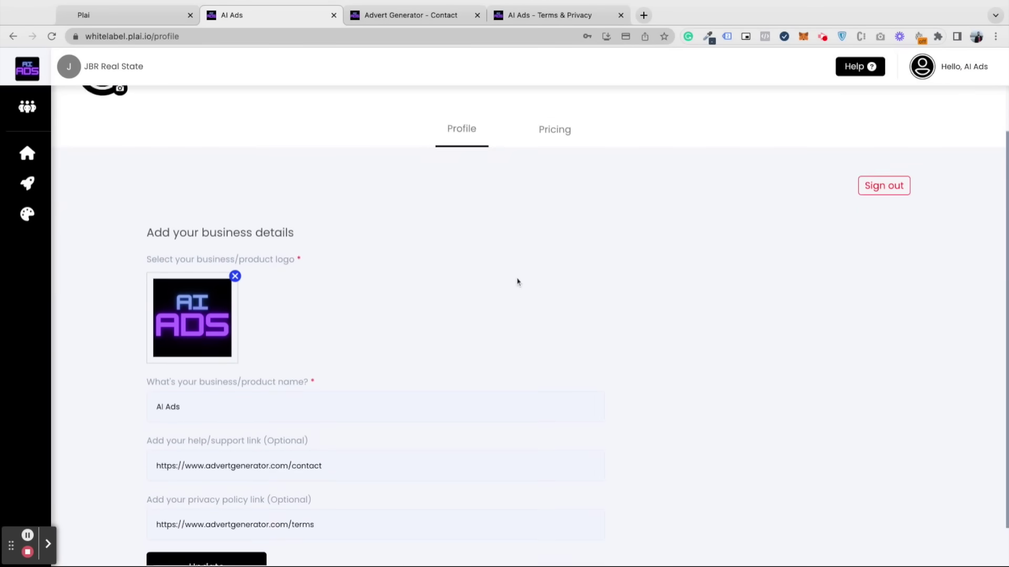
scroll(517, 282, "down", 1)
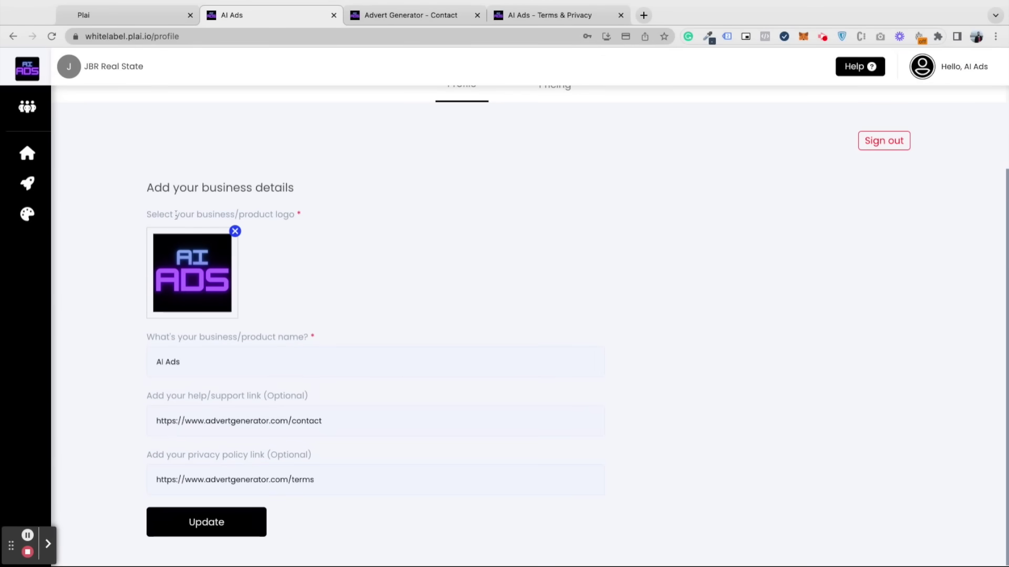
scroll(868, 71, "up", 2)
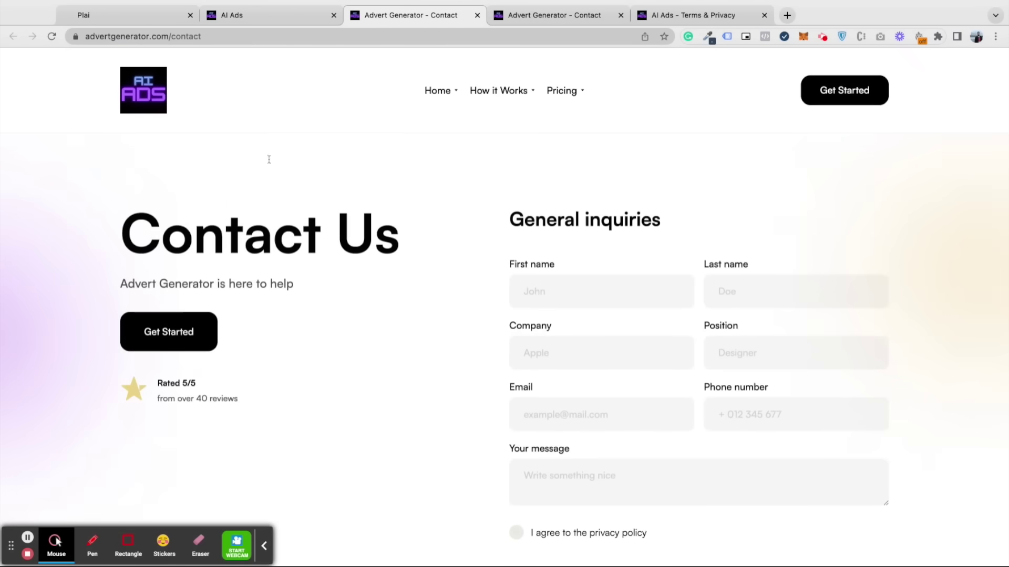
key("ctrl+shift+Tab")
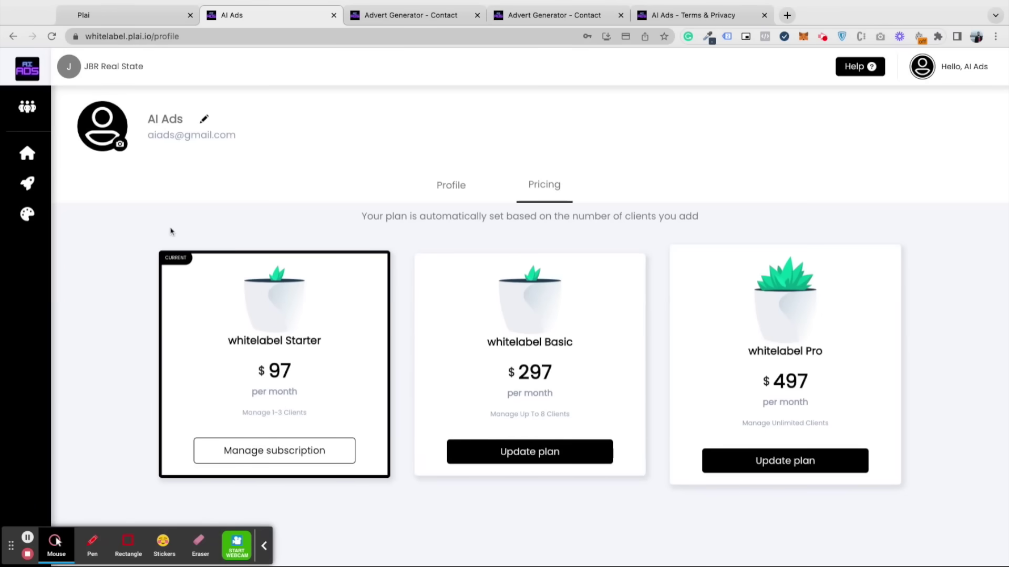
left_click(22, 114)
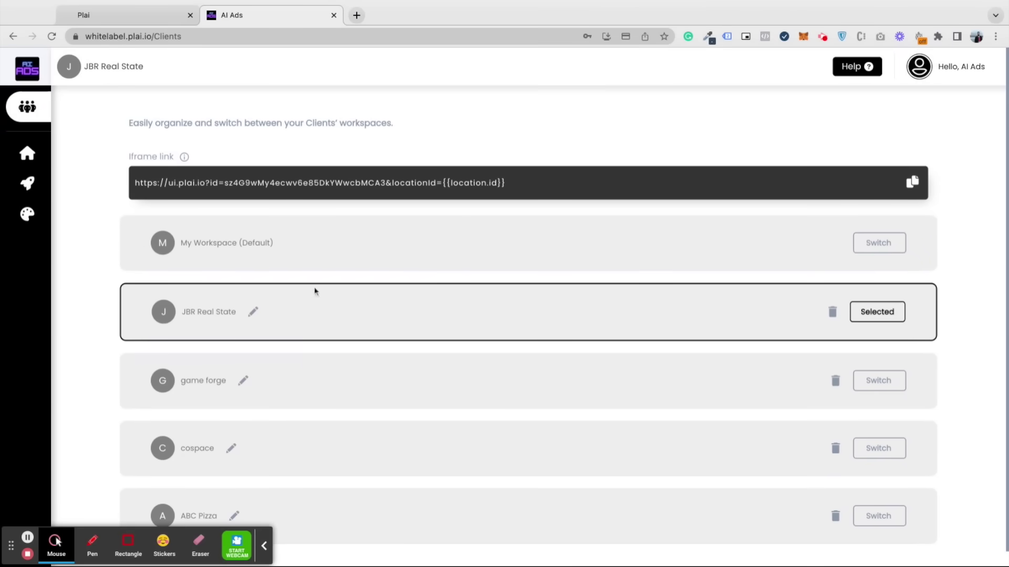
Delete the game forge client workspace and return to the GoHighLevel tab.
scroll(407, 347, "down", 1)
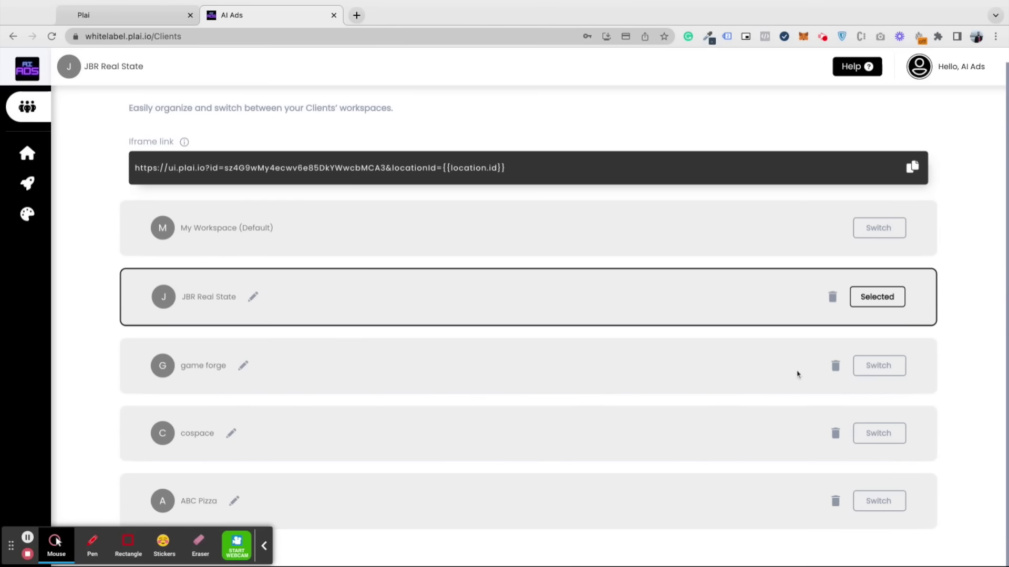
left_click(835, 367)
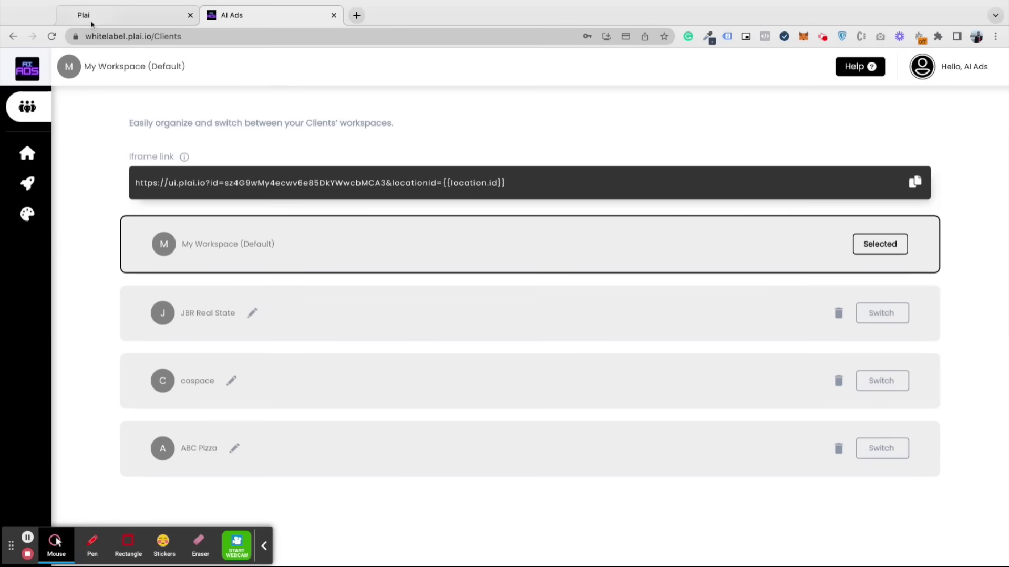
left_click(92, 21)
Open the AI Ads creative hub, start a new Facebook ad creative, and dismiss a card's options.
scroll(18, 315, "down", 1)
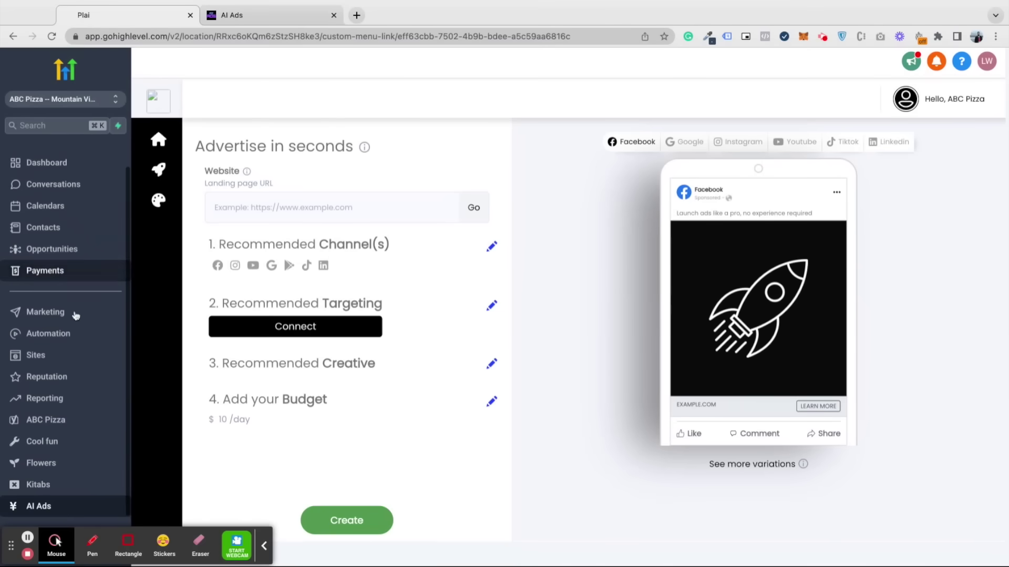
left_click(38, 507)
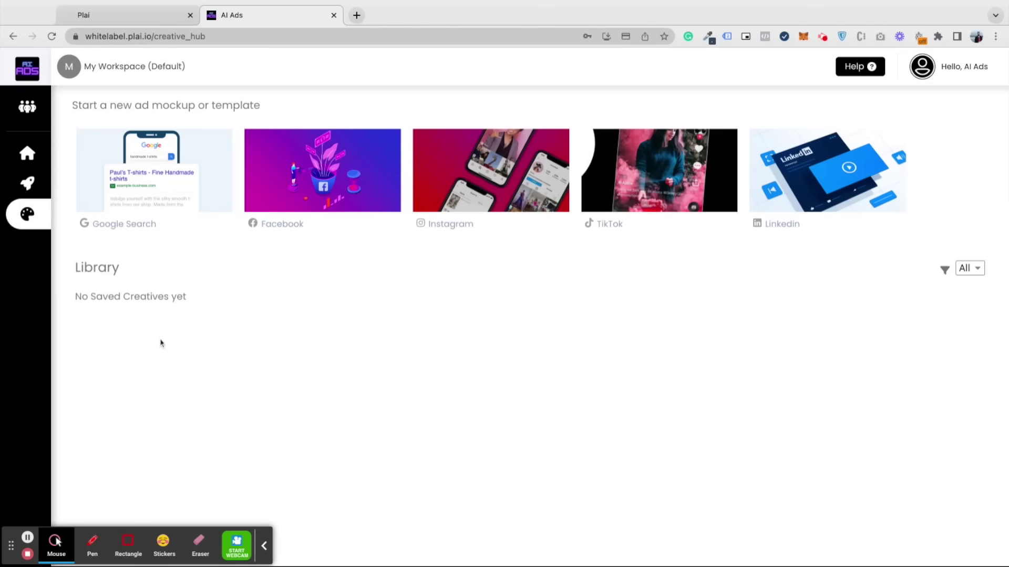
left_click(333, 181)
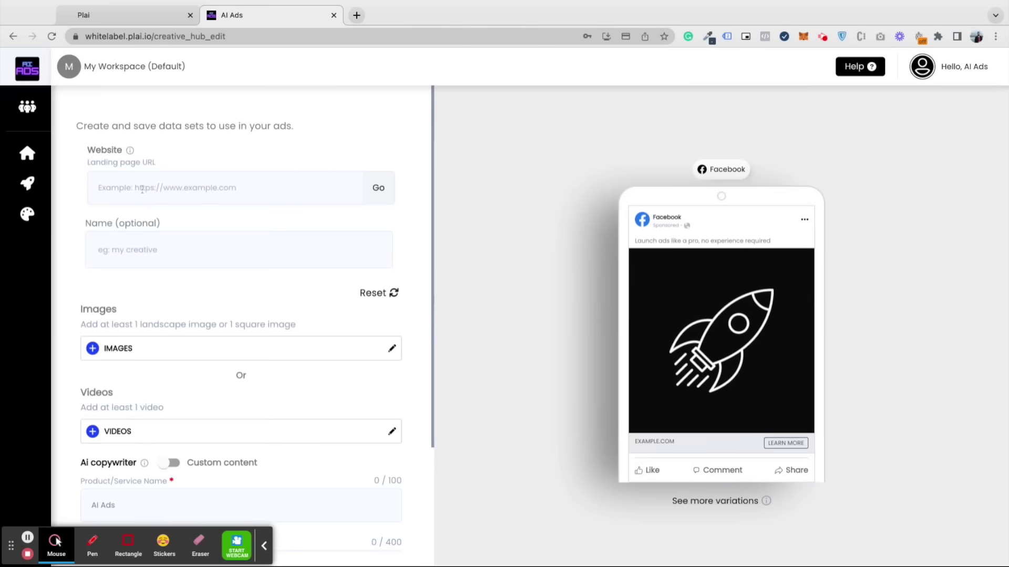
scroll(212, 309, "down", 2)
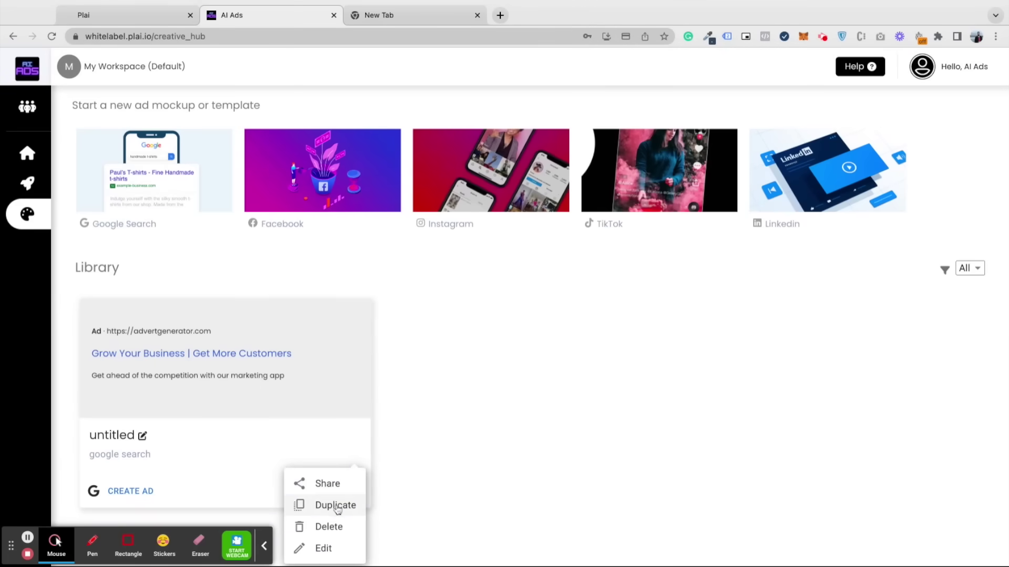
left_click(414, 492)
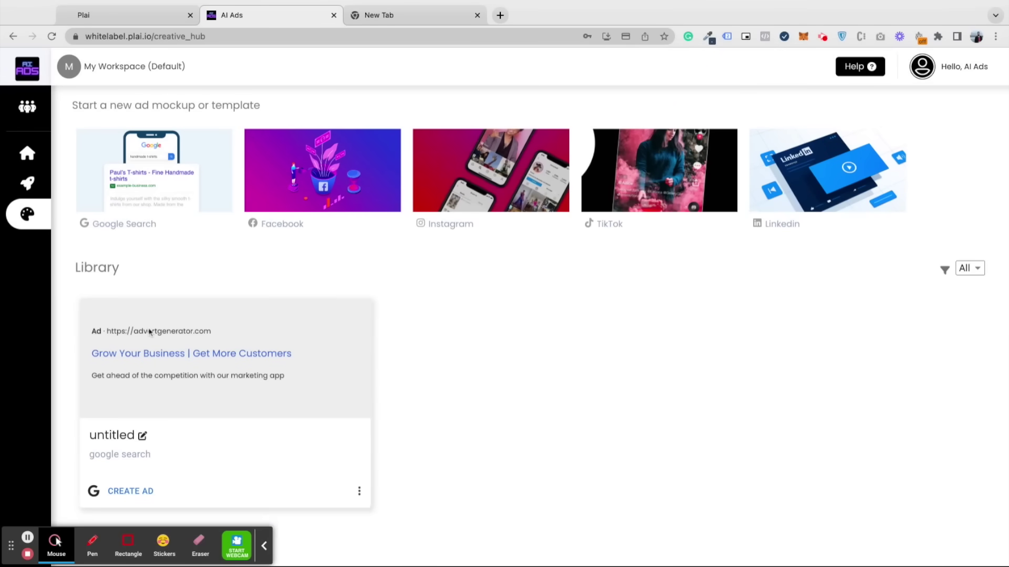